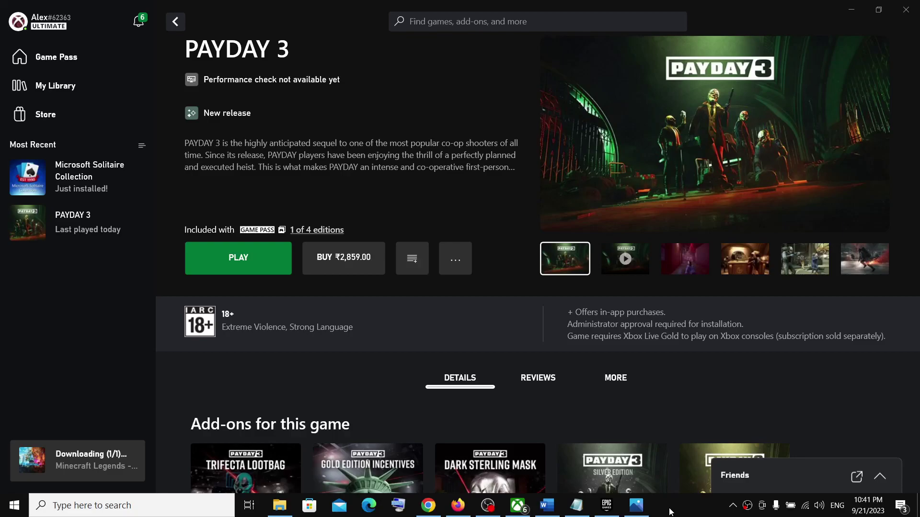
Try launching PAYDAY 3, then dismiss the syncing screenshot and abandon the stalled launch.
left_click(278, 268)
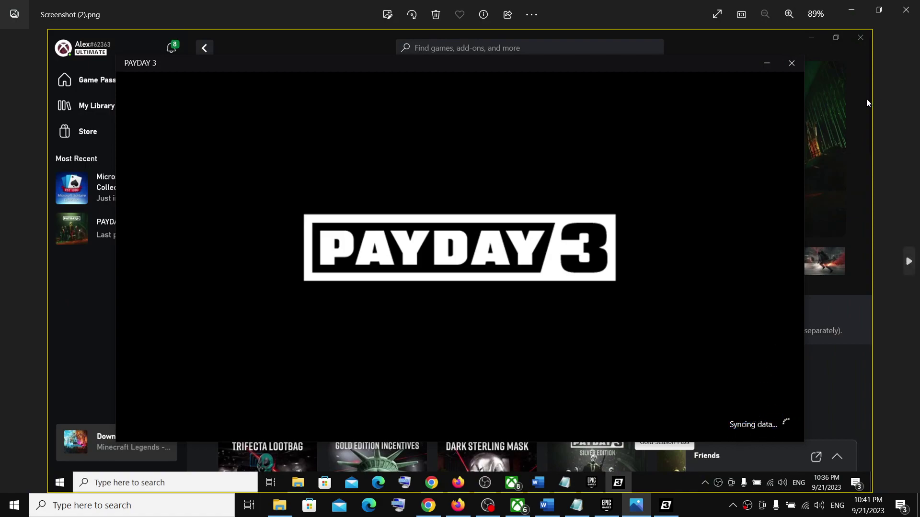
left_click(906, 10)
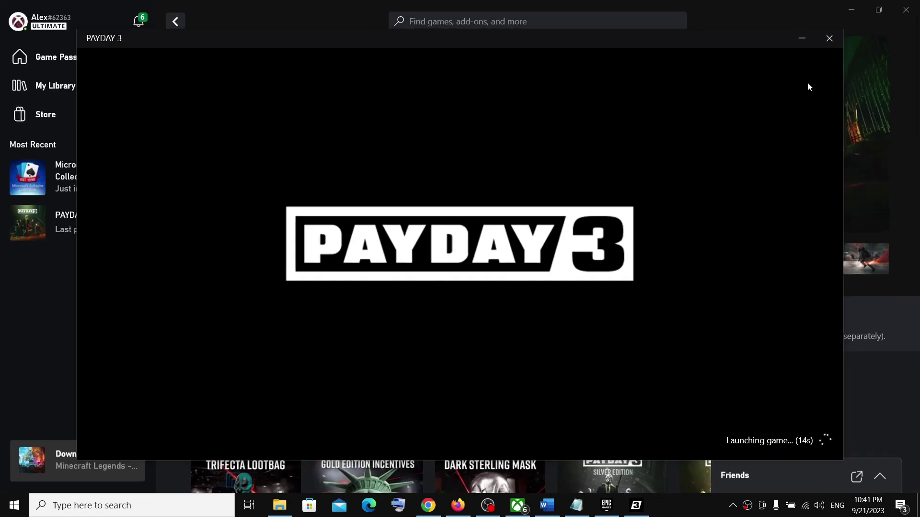
left_click(828, 40)
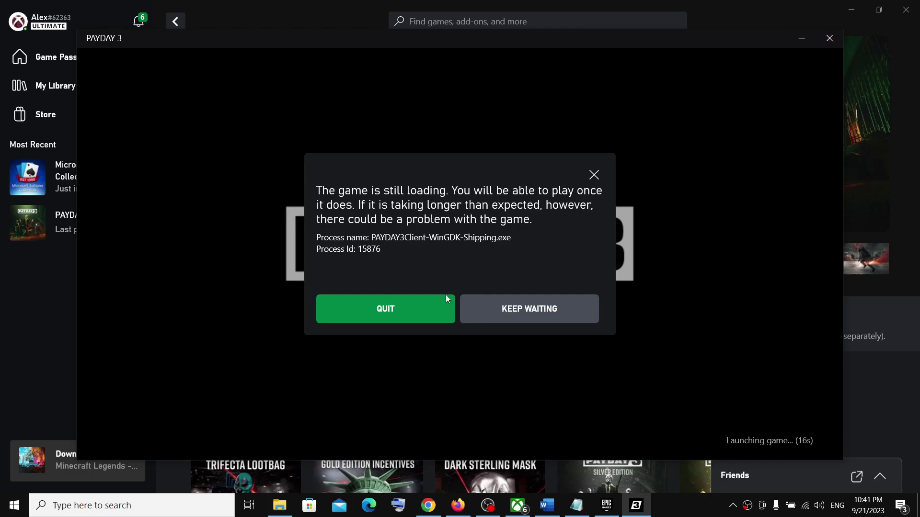
left_click(431, 308)
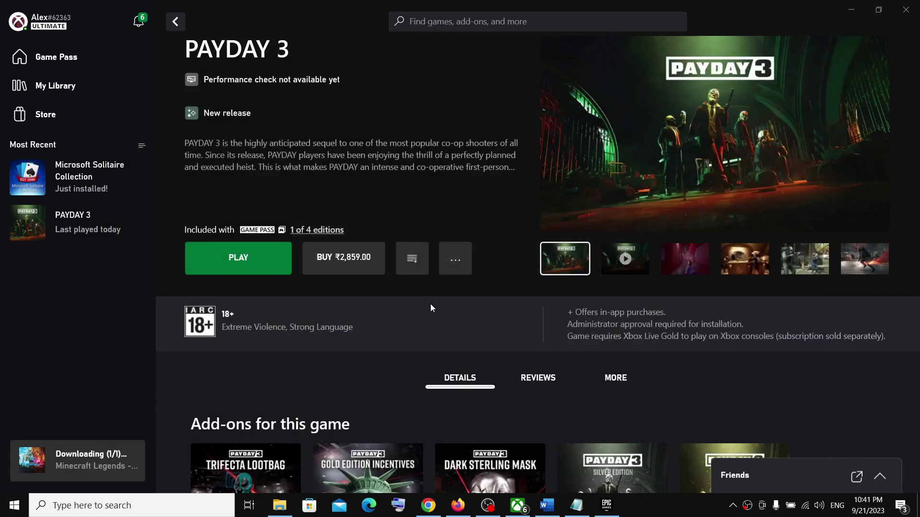
Open Task Manager from the Start quick menu, showing the Details process list.
right_click(15, 512)
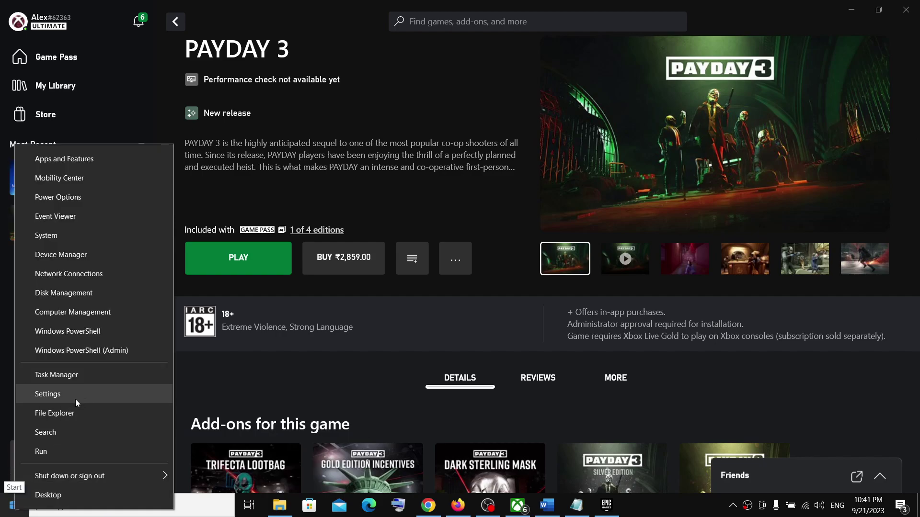
left_click(72, 381)
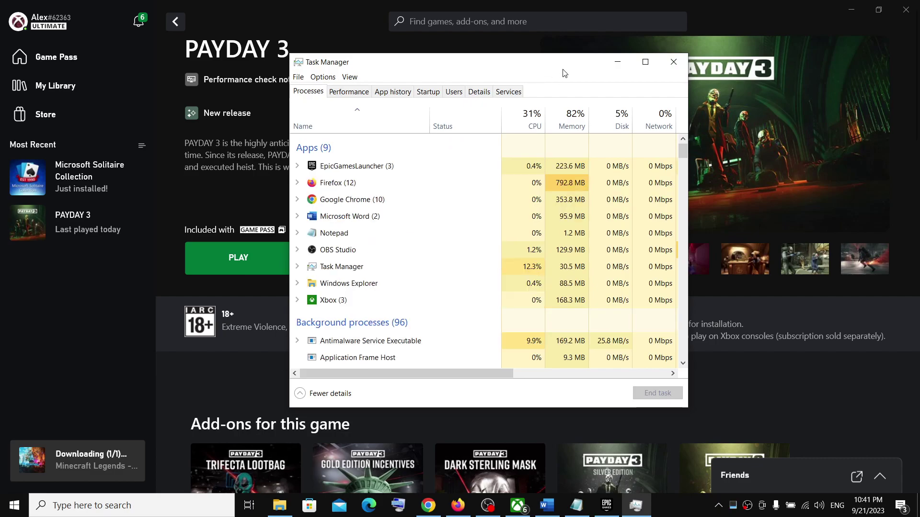
left_click(478, 92)
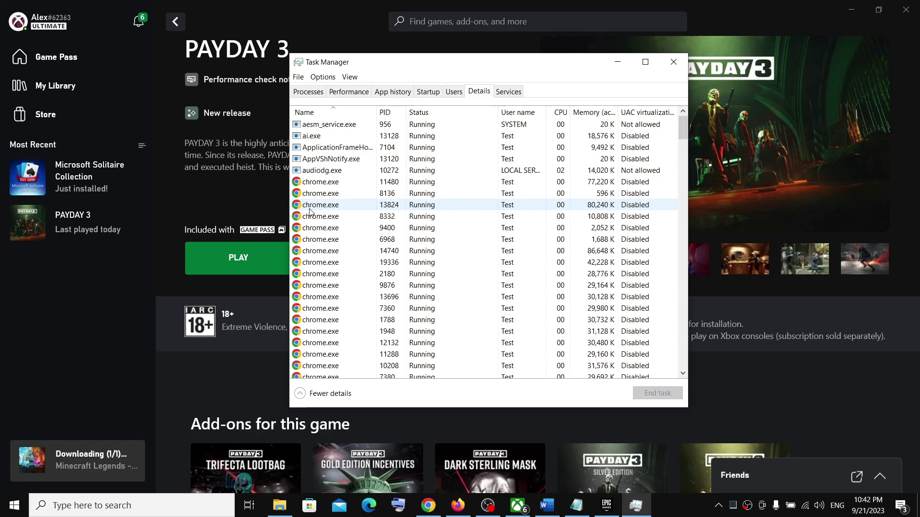
Select the chrome.exe processes 13824, 8332 and 2180 in the Details list.
left_click(311, 209)
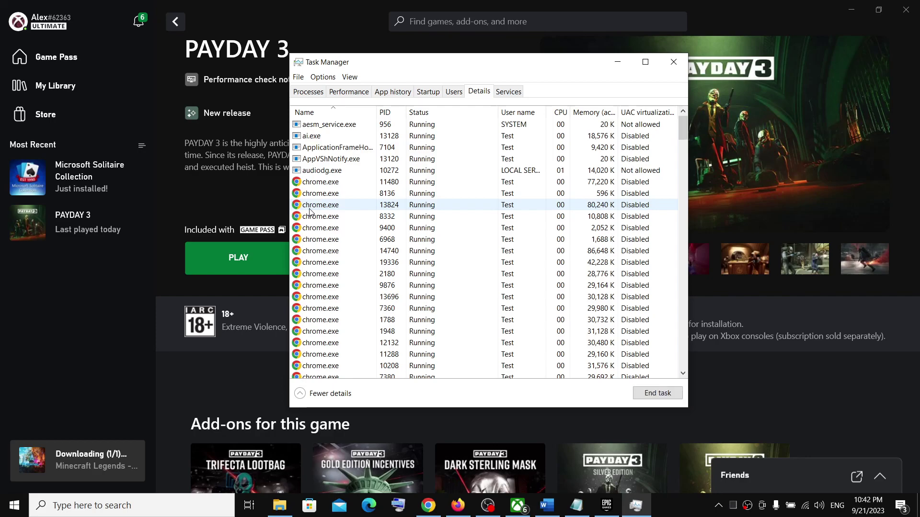
left_click(304, 218)
left_click(305, 210)
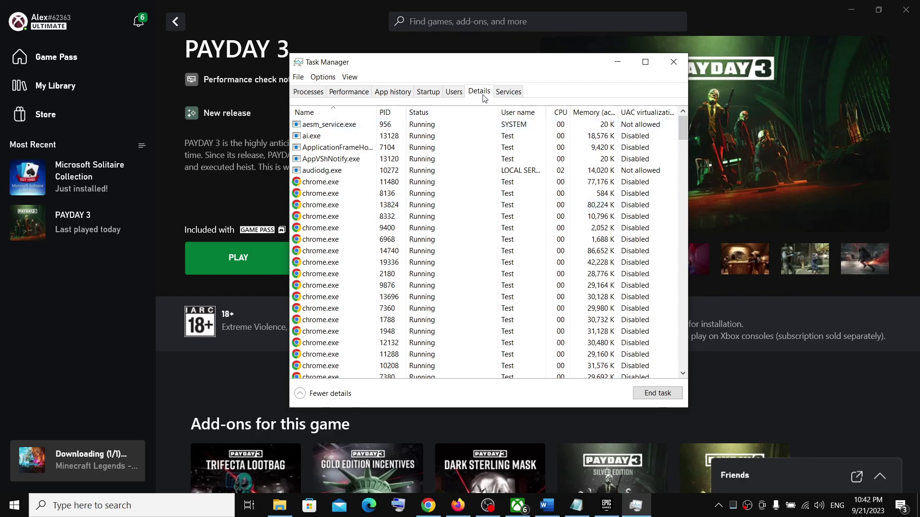
left_click(350, 276)
Jump to gamingservices.exe, end its task, and confirm End process.
key("g")
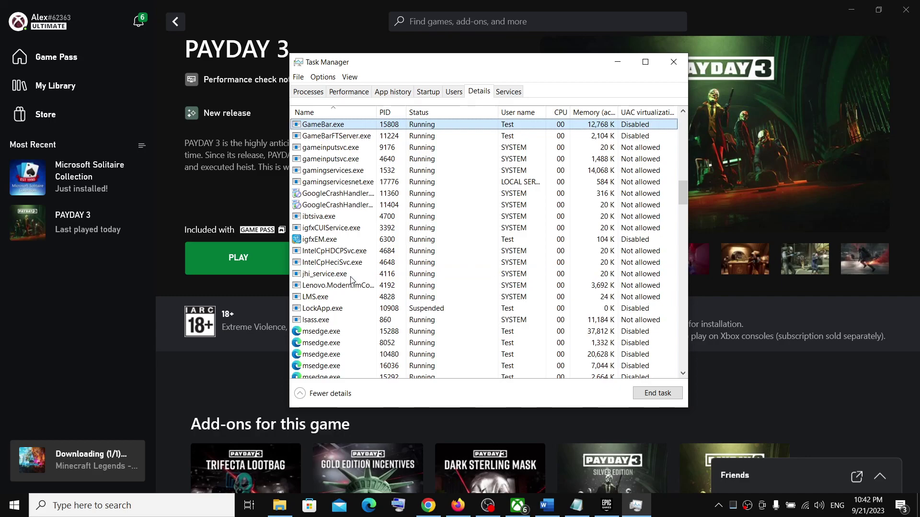
left_click(347, 175)
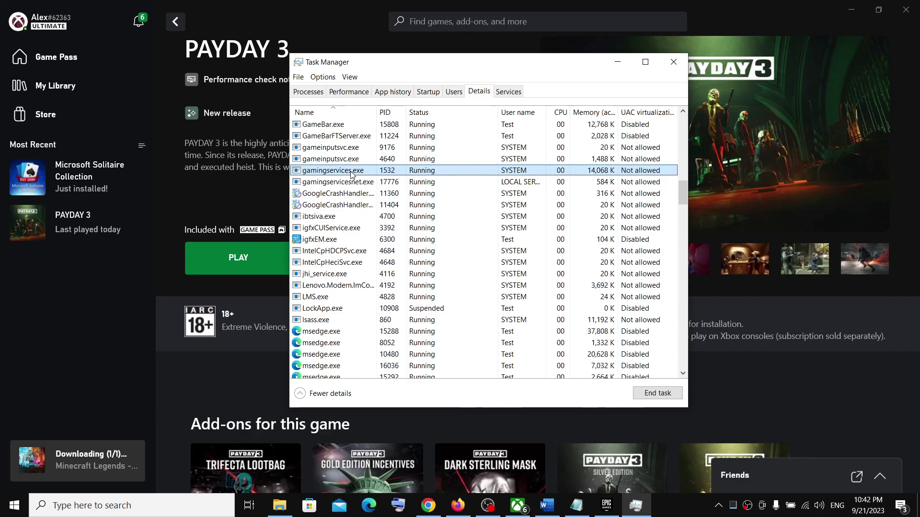
right_click(351, 175)
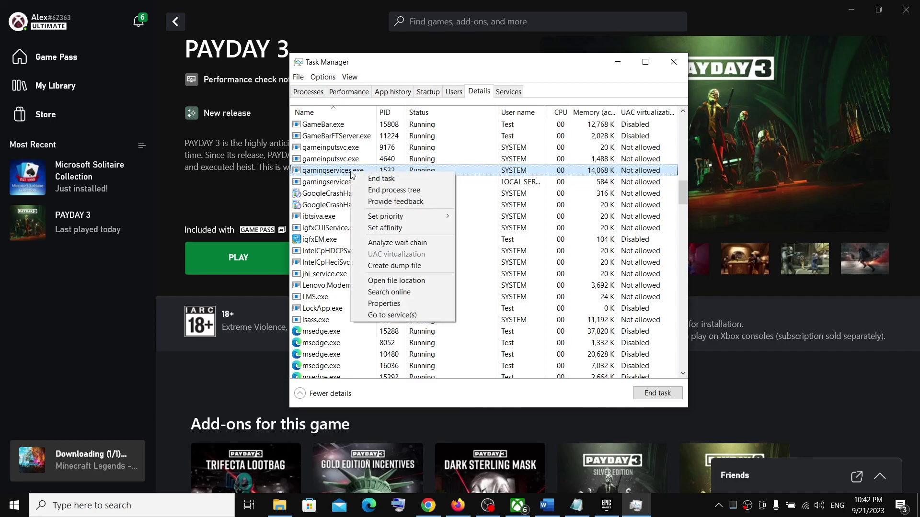
left_click(400, 180)
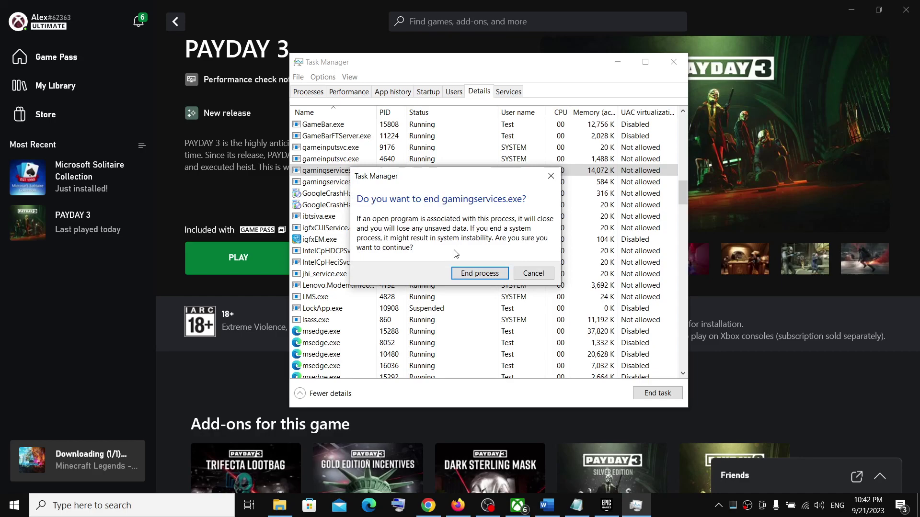
left_click(488, 275)
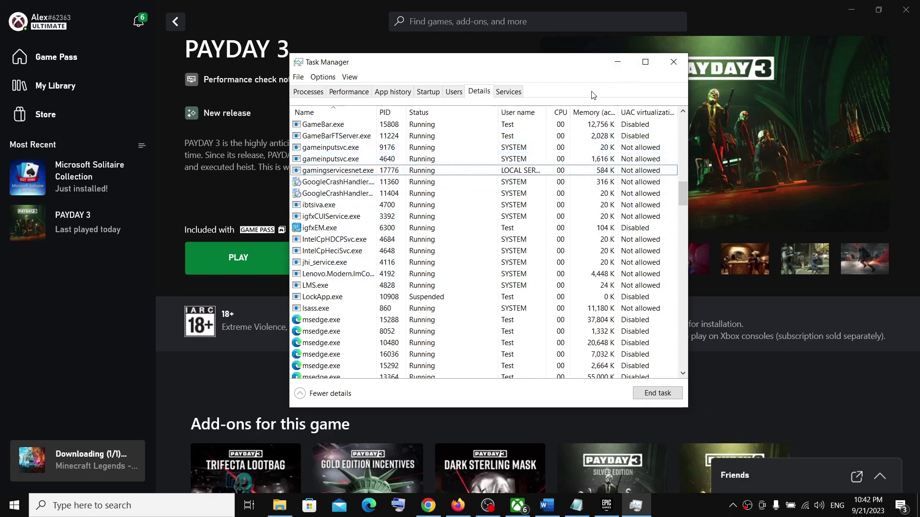
Dismiss igfxEM.exe's actions without ending it, then return to the Details list.
right_click(572, 228)
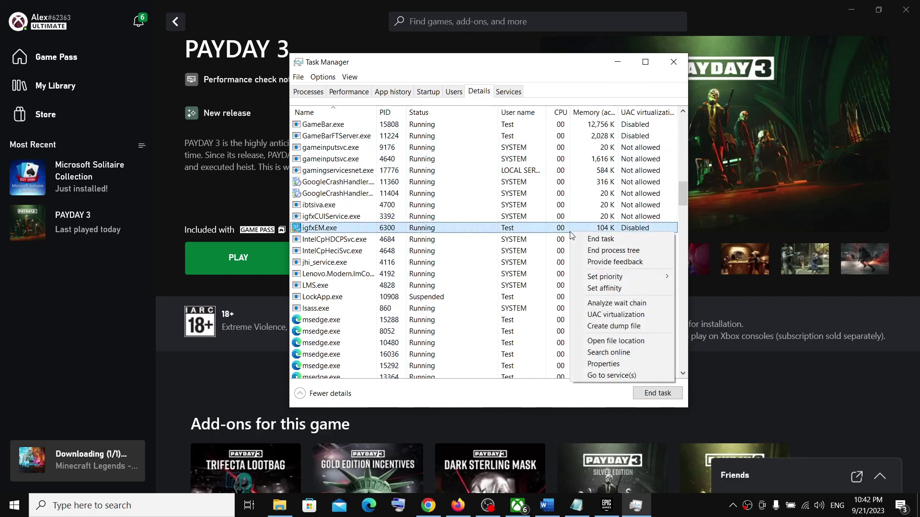
left_click(524, 260)
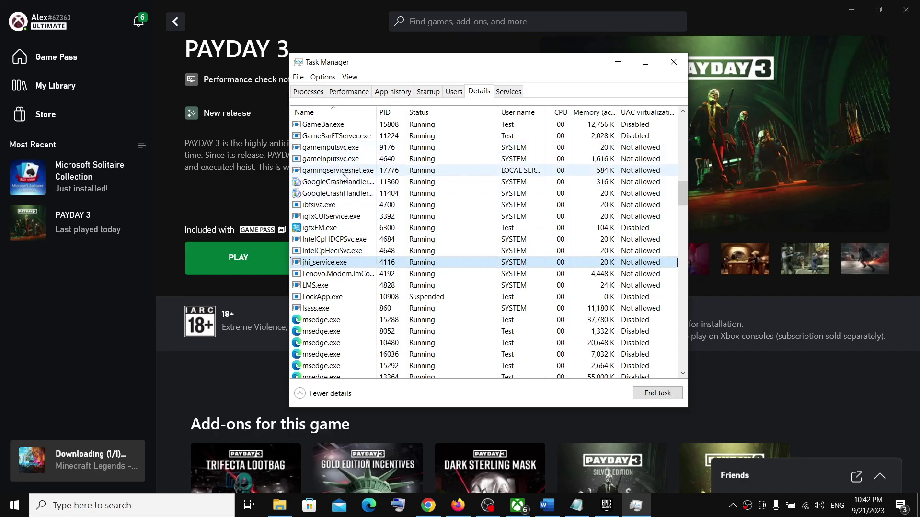
left_click(307, 95)
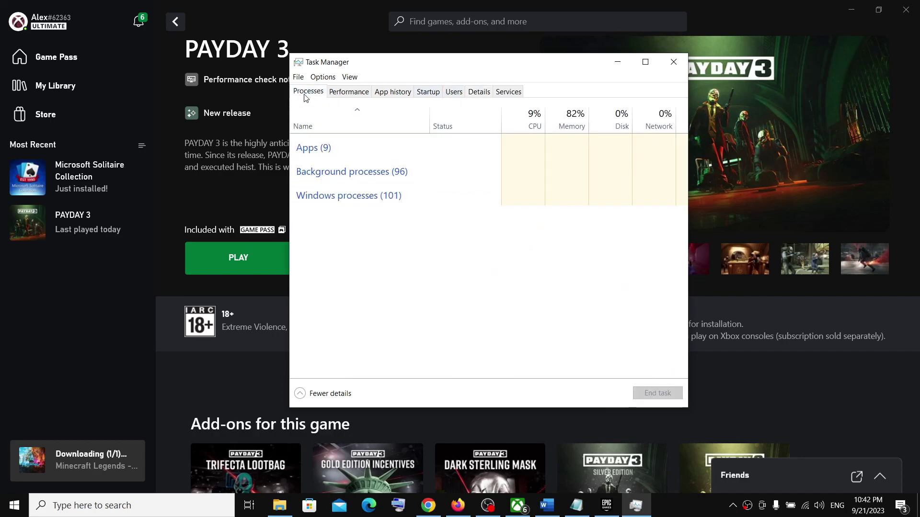
left_click(480, 92)
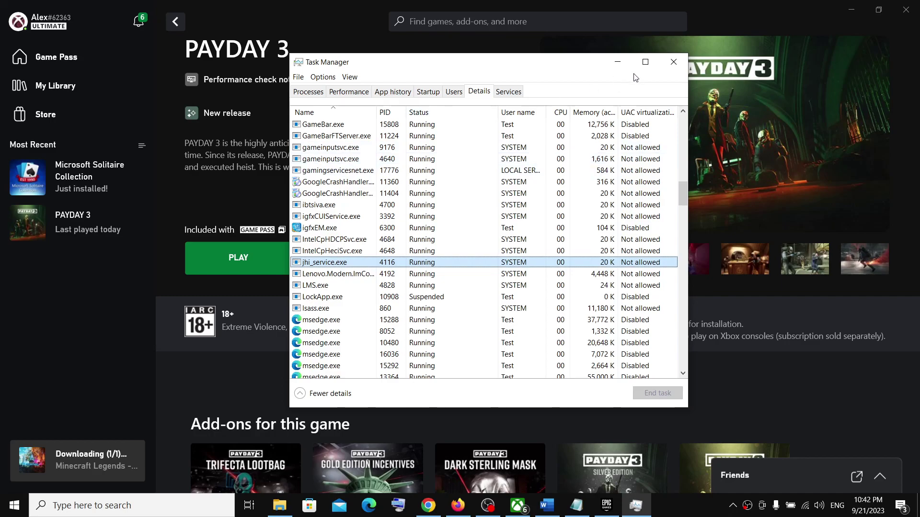
Close the PAYDAY 3 screenshots viewer, reselect gamingservices.exe, then close Task Manager.
left_click(673, 62)
left_click(647, 180)
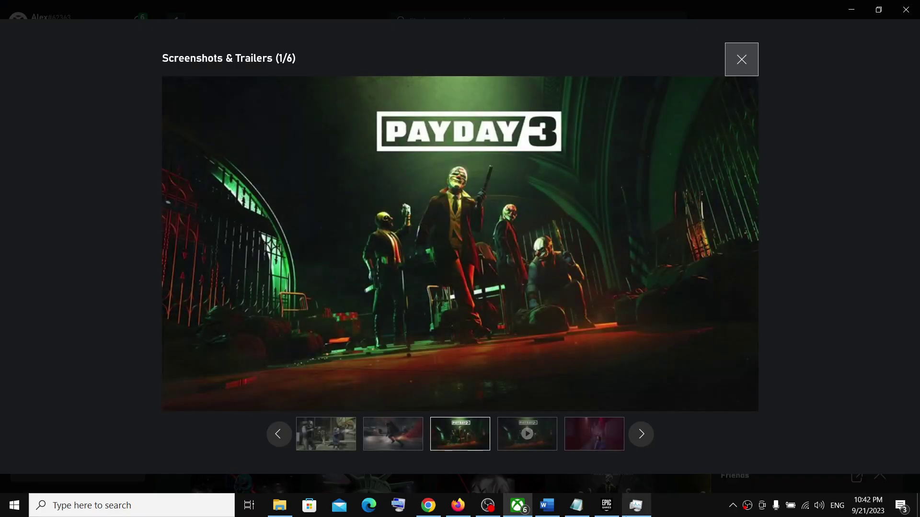
left_click(756, 57)
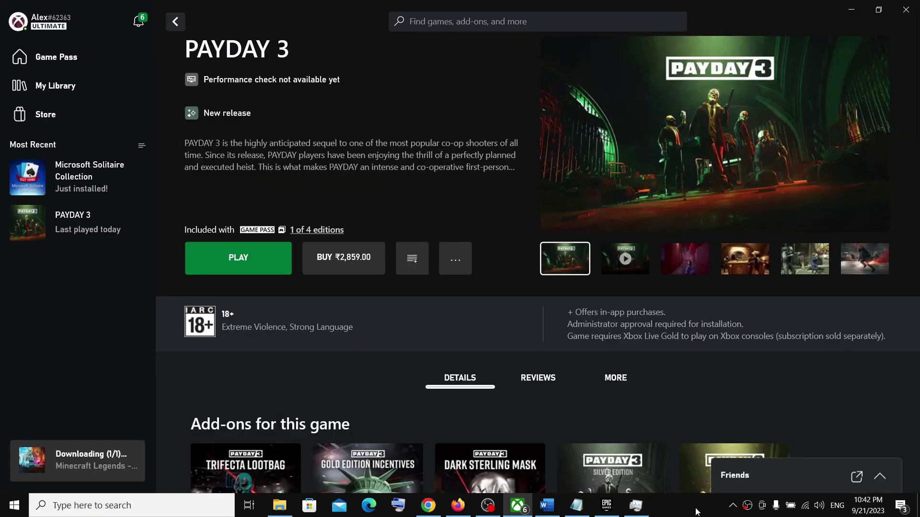
left_click(635, 505)
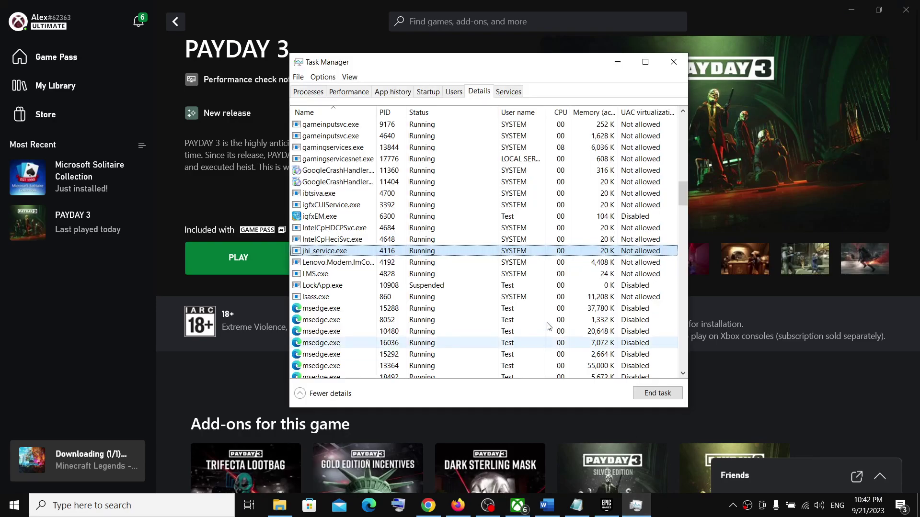
left_click(335, 149)
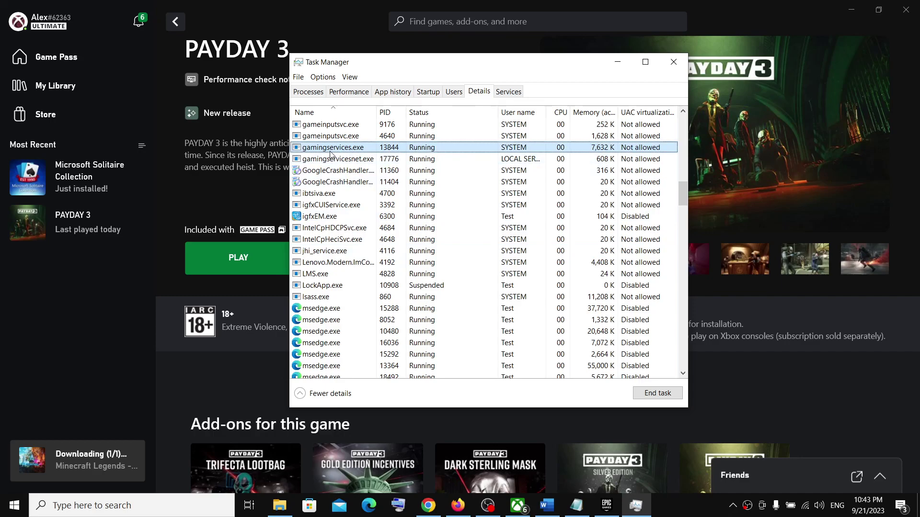
left_click(673, 62)
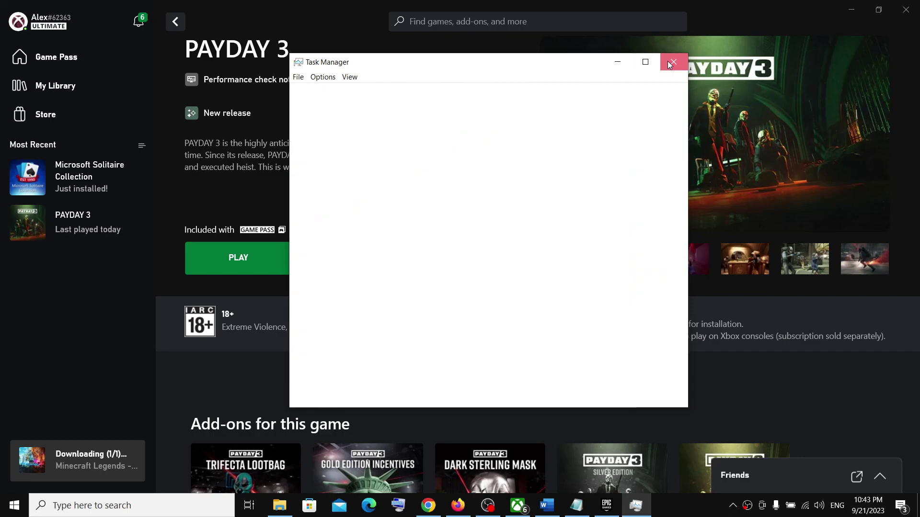
Reopen Task Manager from the power-user menu, showing the Details list.
right_click(13, 505)
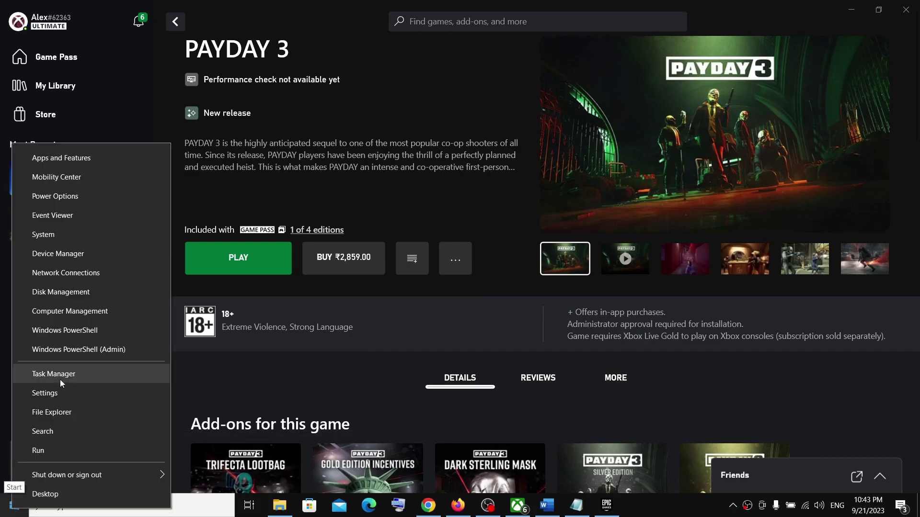
left_click(57, 378)
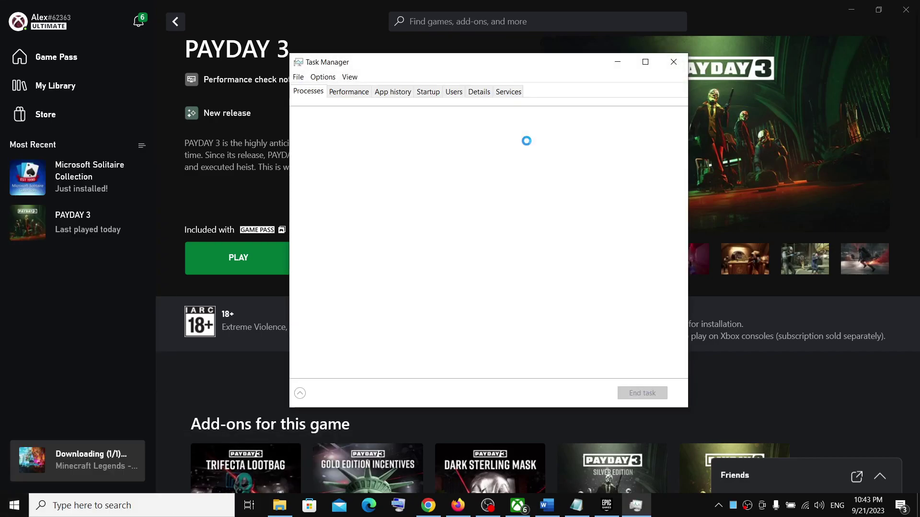
left_click(479, 92)
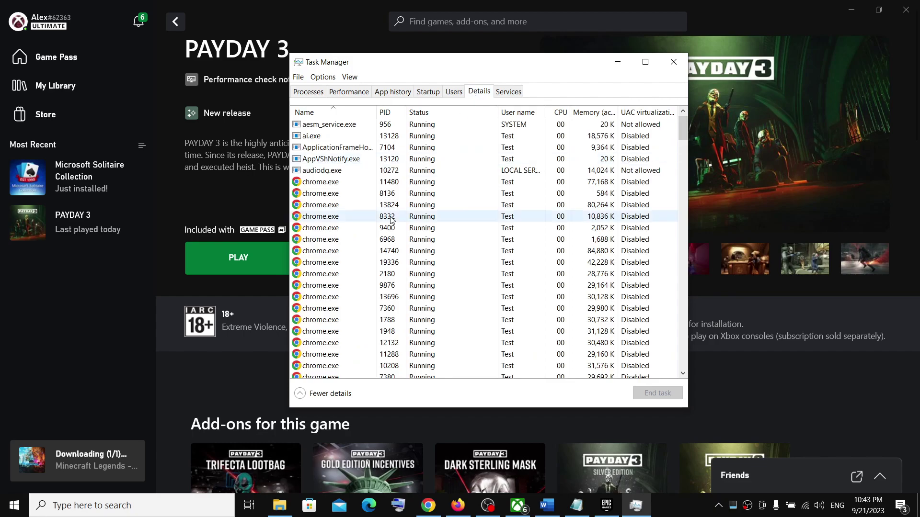
Move the selection to gamingservices.exe with G and Down, then choose End task.
left_click(377, 193)
key("g")
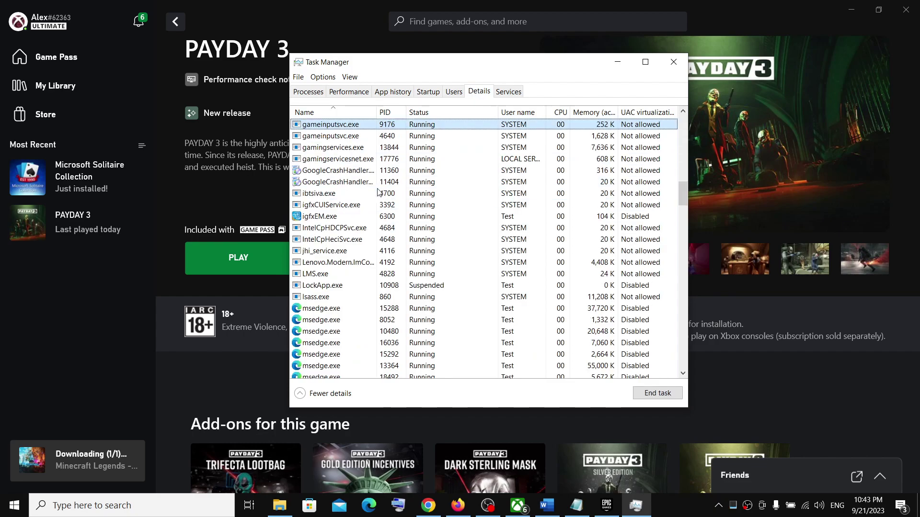
key("Down")
key("Down")
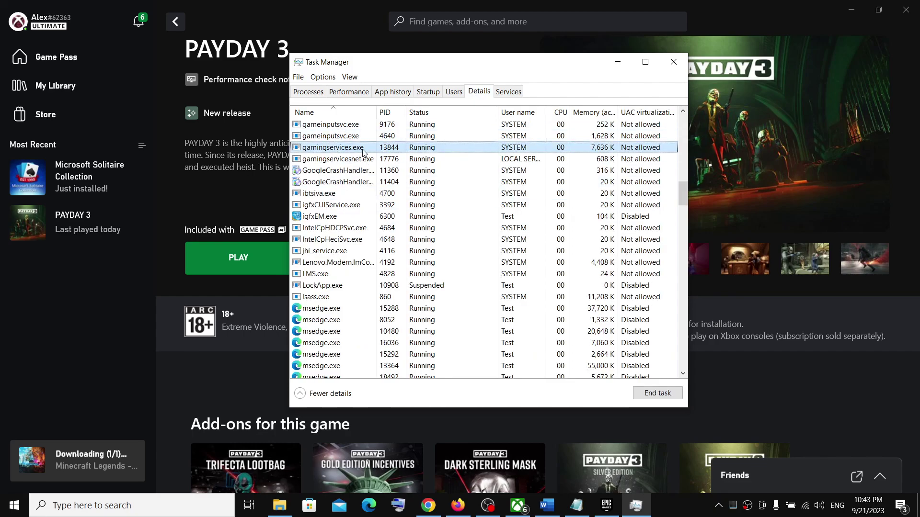
right_click(364, 152)
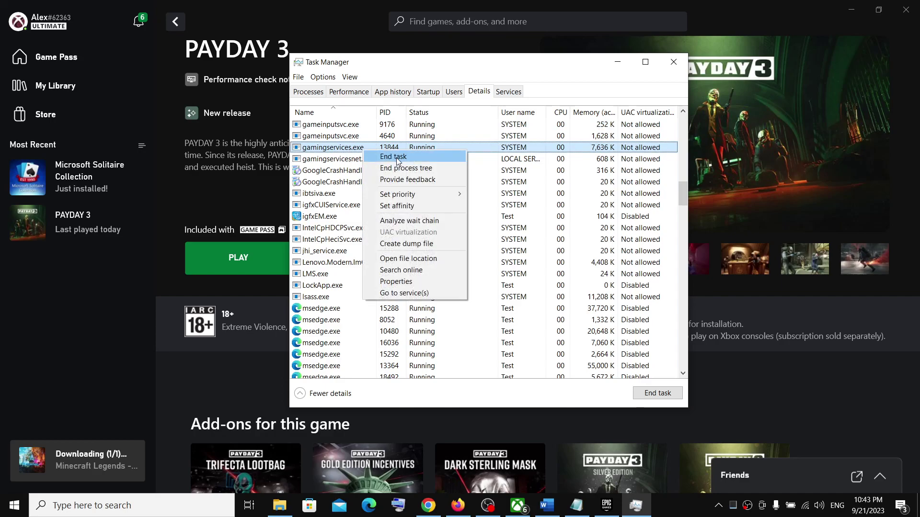
left_click(353, 150)
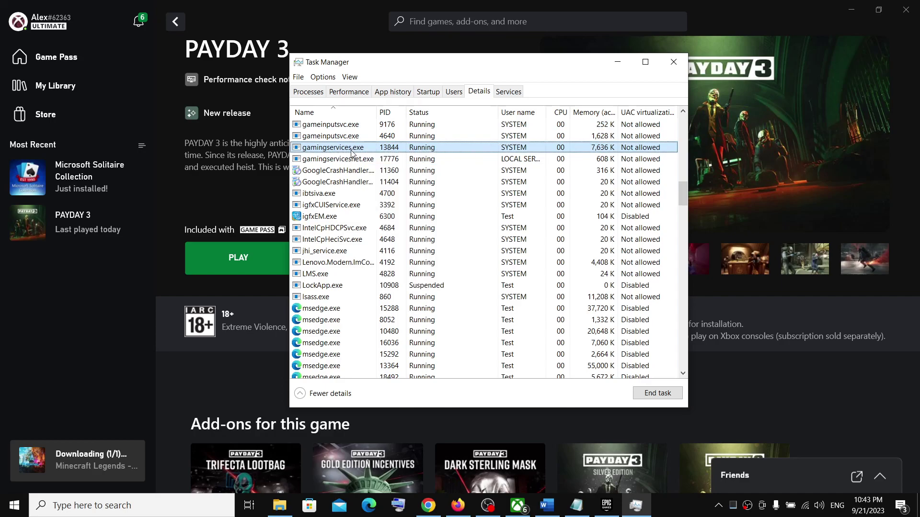
Close Task Manager and start PAYDAY 3 with PLAY on its Xbox app page.
left_click(672, 62)
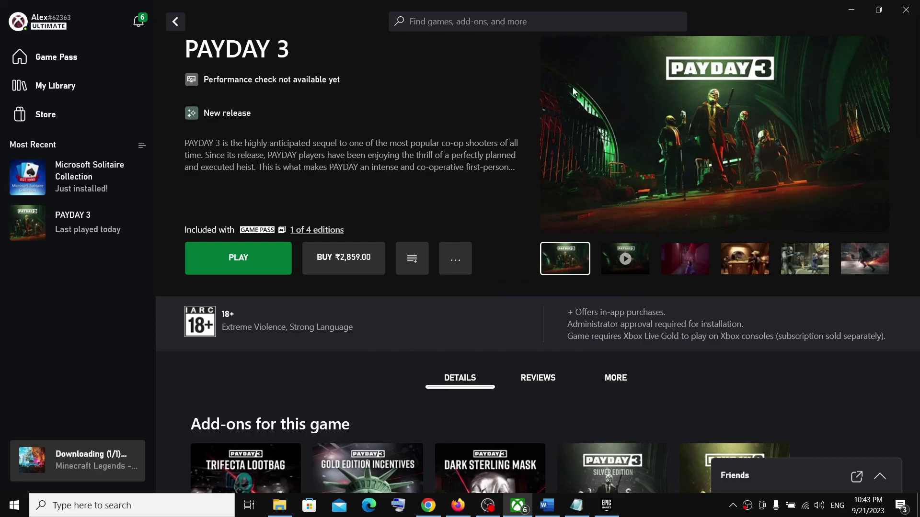
left_click(250, 262)
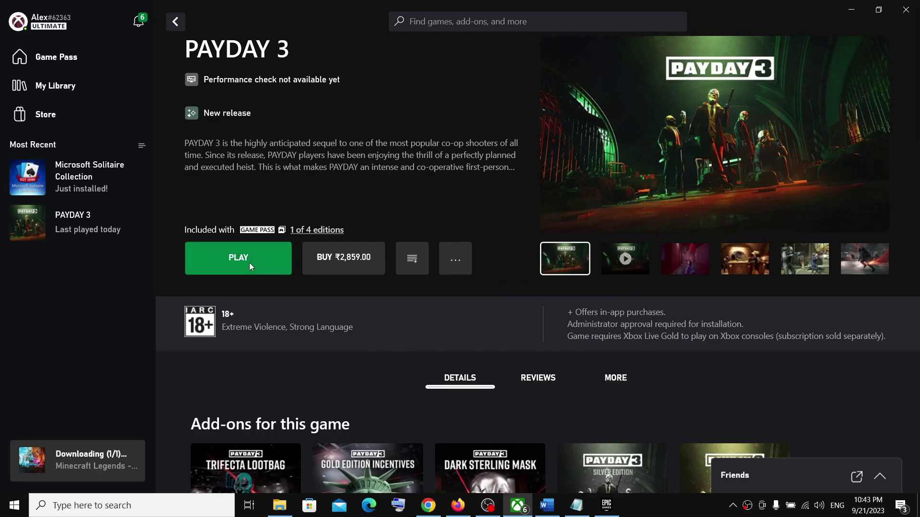